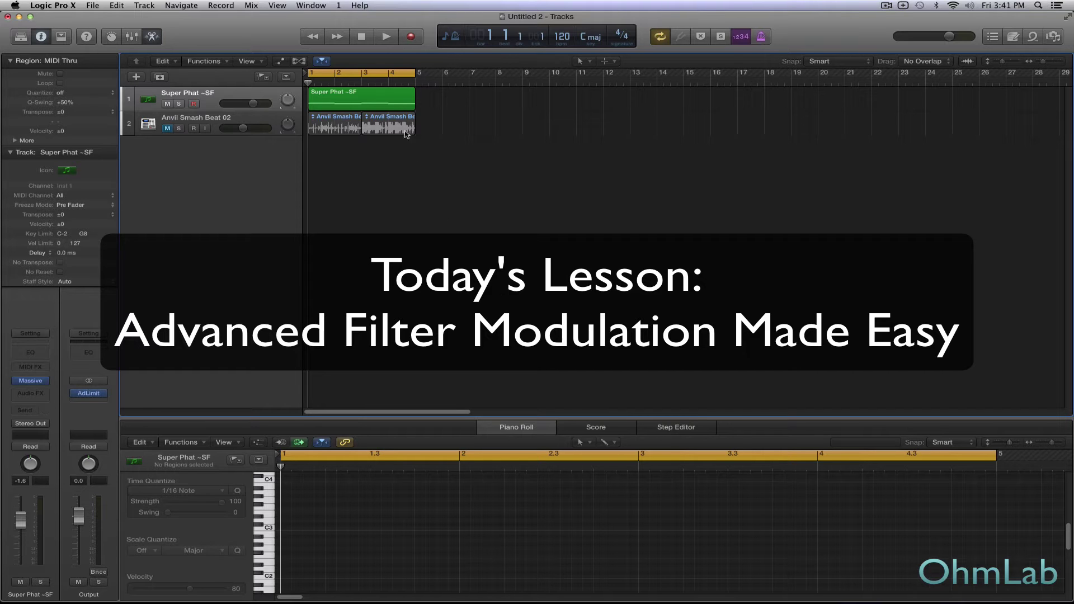
Select the Super Phat ~SF region so its four notes appear in the Piano Roll
{"action": "left_click", "coordinate": [372, 108]}
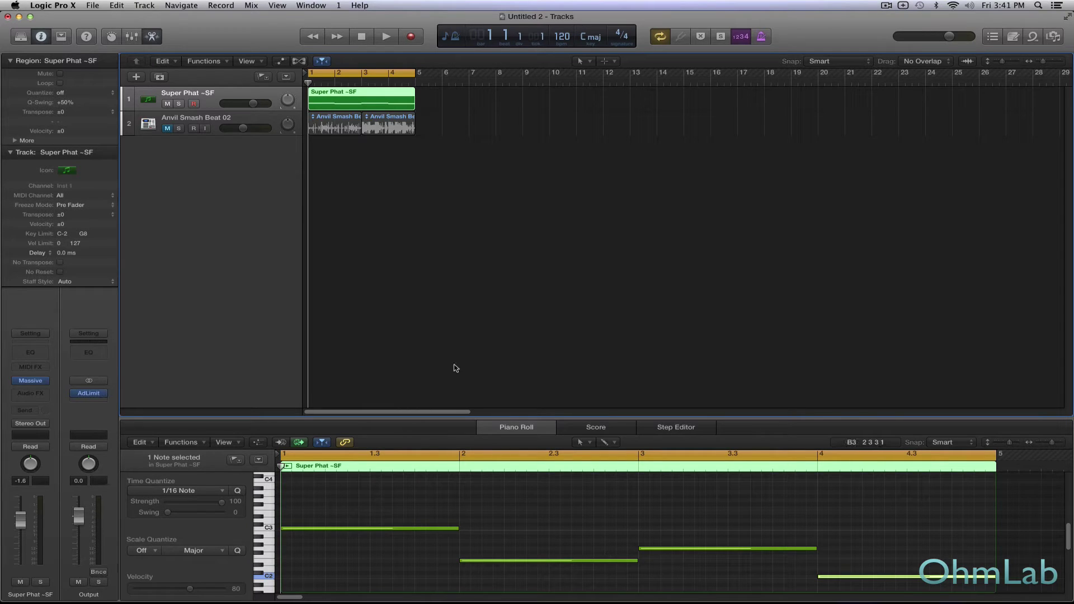
Open the Massive instrument plug-in on the Super Phat ~SF channel strip
{"action": "left_click", "coordinate": [31, 382]}
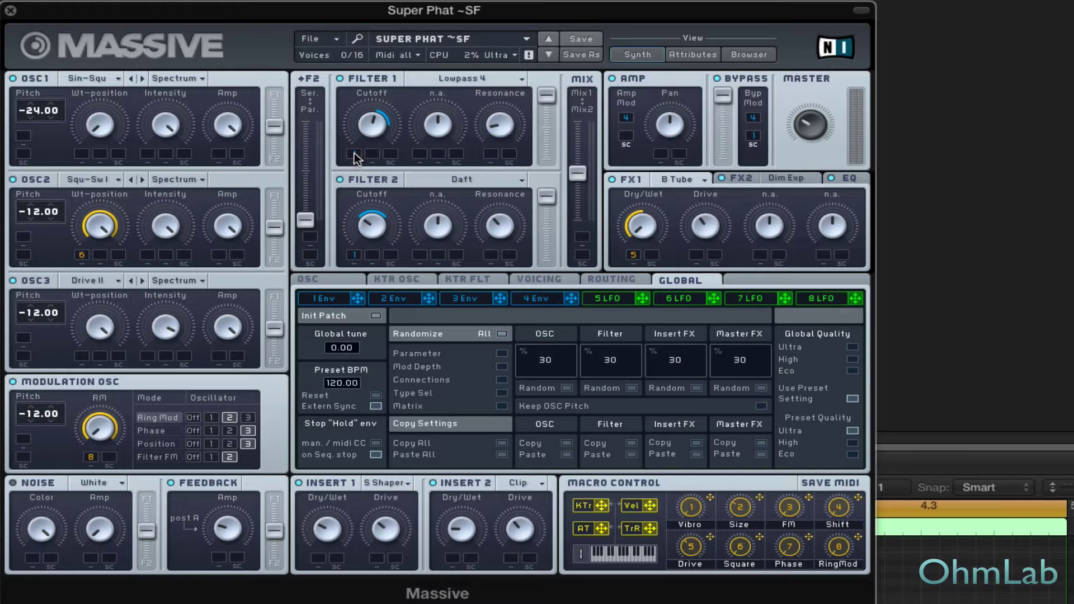
Assign Massive's envelope 1 to the Filter 1 Cutoff slot and show the 1 Env tab
{"action": "left_click_drag", "start_coordinate": [354, 155], "coordinate": [355, 155]}
{"action": "left_click", "coordinate": [326, 300]}
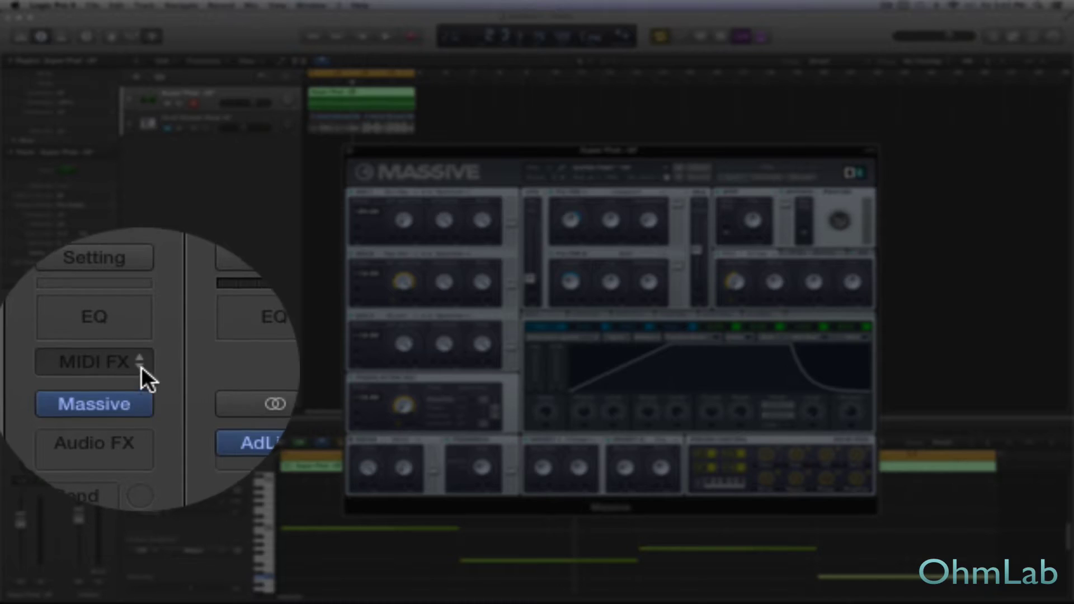
Insert the Modulator MIDI effect on the bass track and move its window toward the centre
{"action": "left_click", "coordinate": [140, 363]}
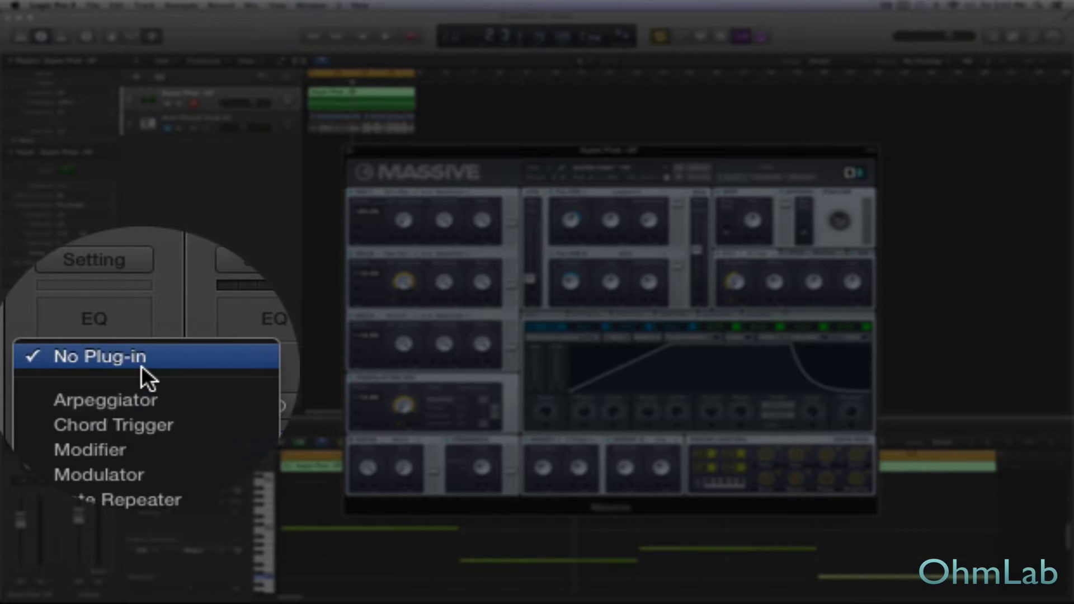
{"action": "left_click", "coordinate": [223, 402]}
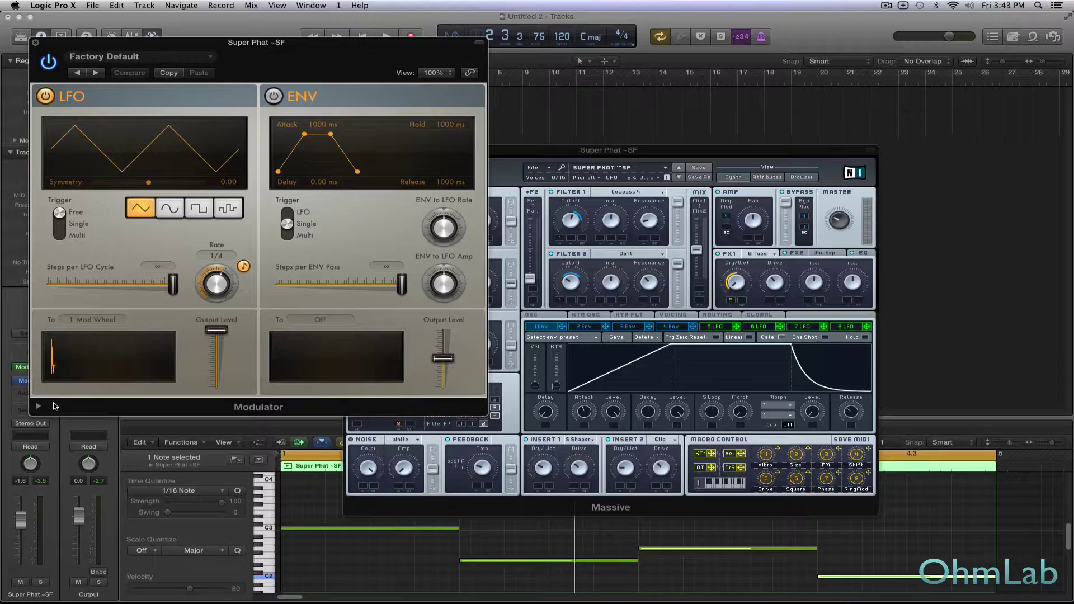
{"action": "left_click_drag", "start_coordinate": [257, 54], "coordinate": [458, 179]}
Arrange the Massive and Modulator windows so both are fully visible
{"action": "left_click", "coordinate": [699, 154]}
{"action": "left_click_drag", "start_coordinate": [545, 155], "coordinate": [691, 147]}
{"action": "left_click", "coordinate": [468, 178]}
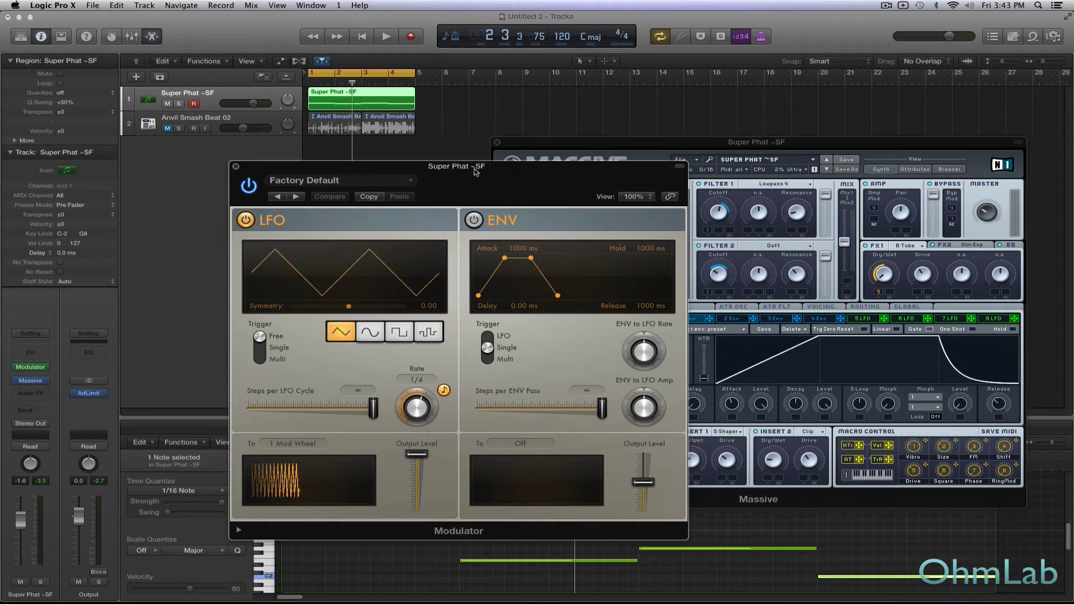
{"action": "left_click_drag", "start_coordinate": [485, 171], "coordinate": [460, 170]}
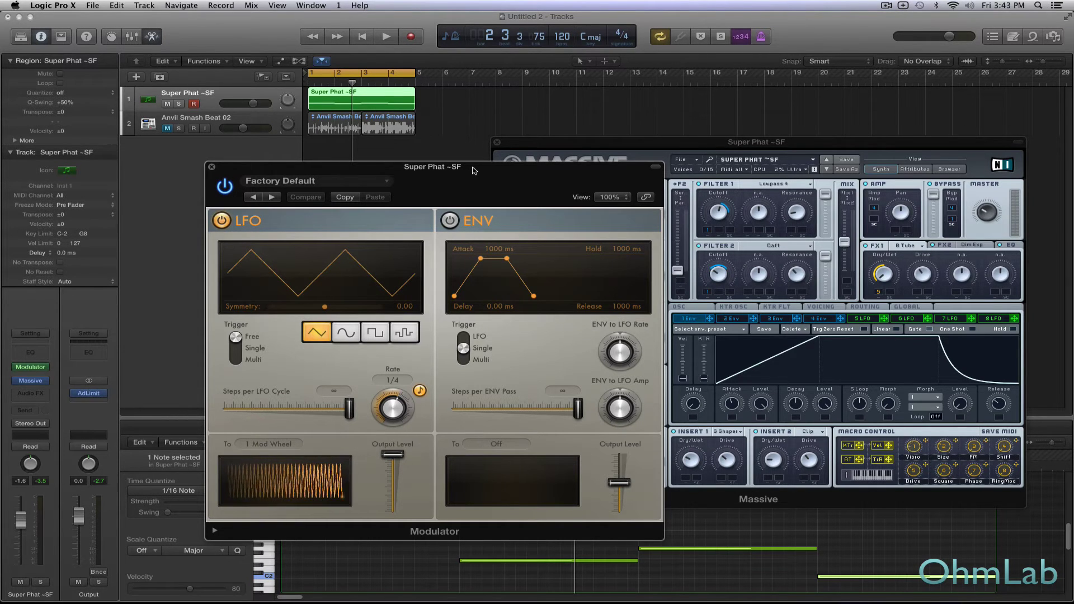
{"action": "left_click_drag", "start_coordinate": [494, 173], "coordinate": [401, 180]}
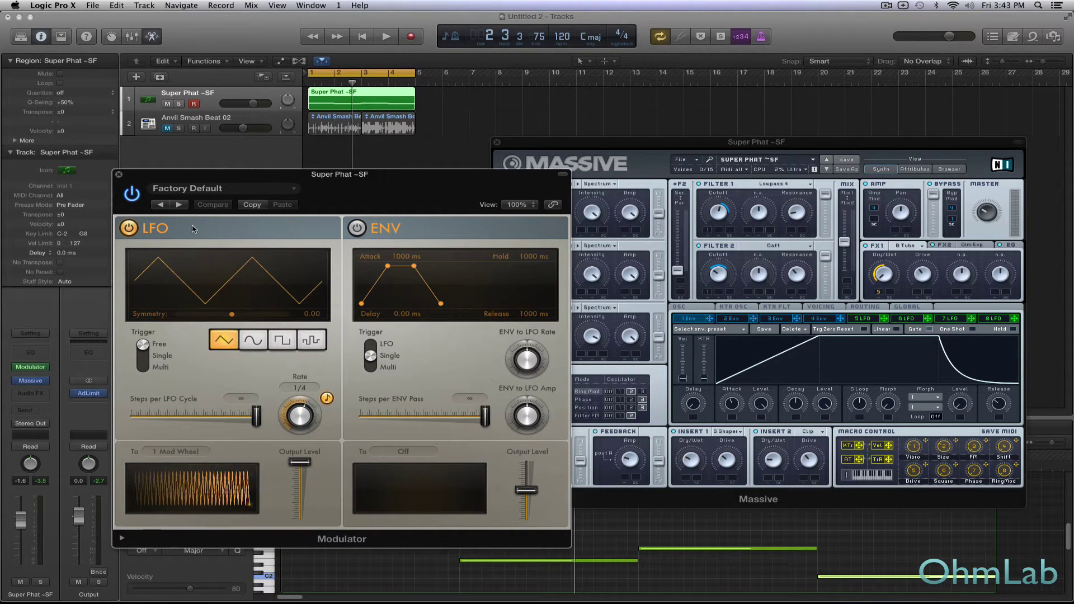
Switch the Modulator LFO to a sine waveform and slow its rate from 1/4 to 1/2
{"action": "left_click", "coordinate": [129, 229]}
{"action": "left_click", "coordinate": [129, 228]}
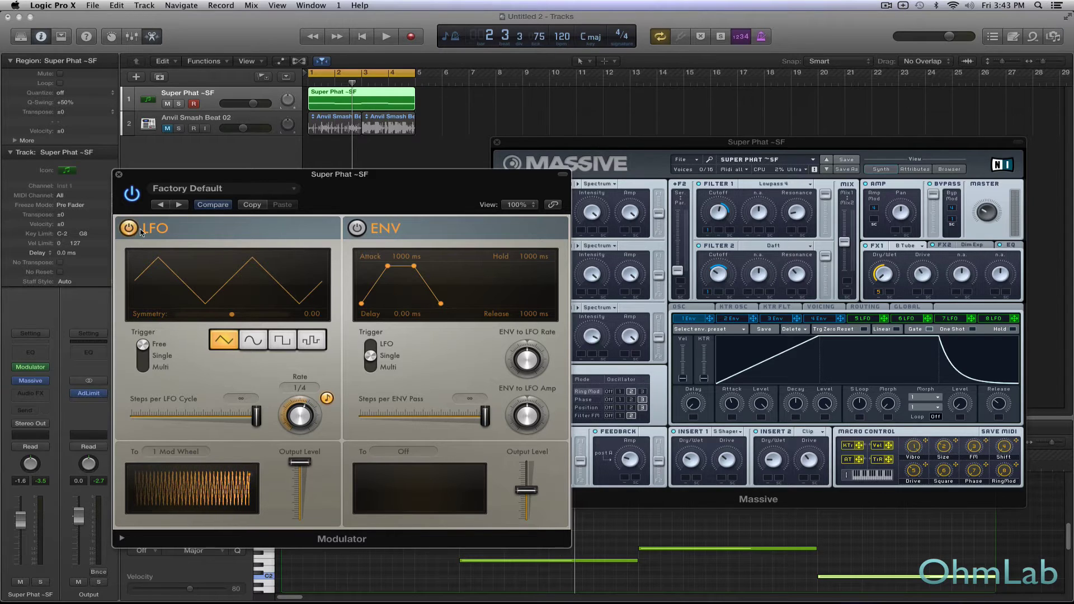
{"action": "left_click", "coordinate": [258, 343]}
{"action": "left_click_drag", "start_coordinate": [378, 174], "coordinate": [397, 160]}
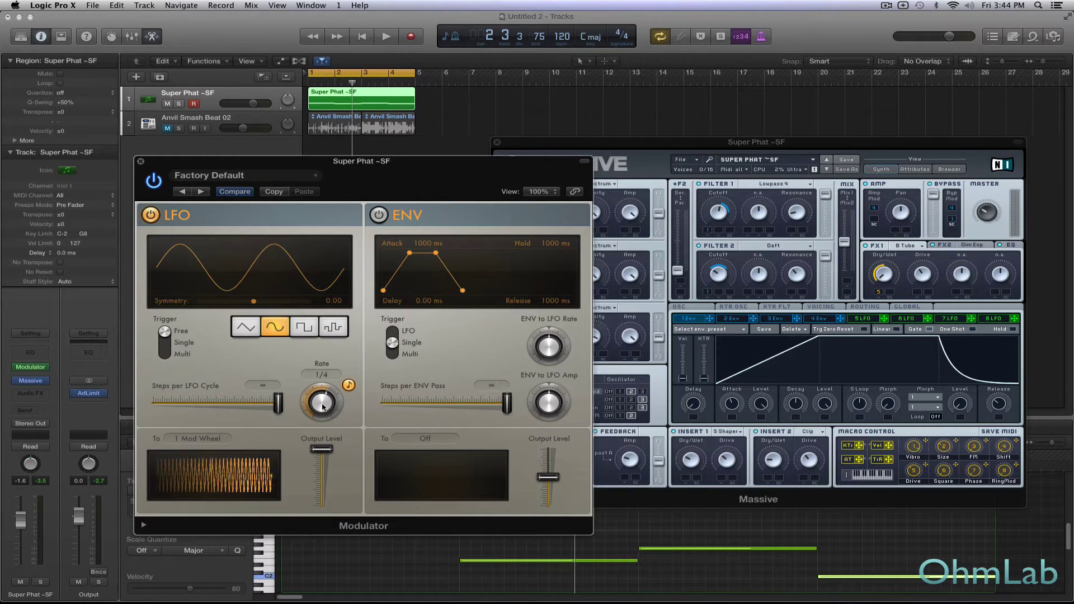
{"action": "left_click_drag", "start_coordinate": [325, 406], "coordinate": [323, 414]}
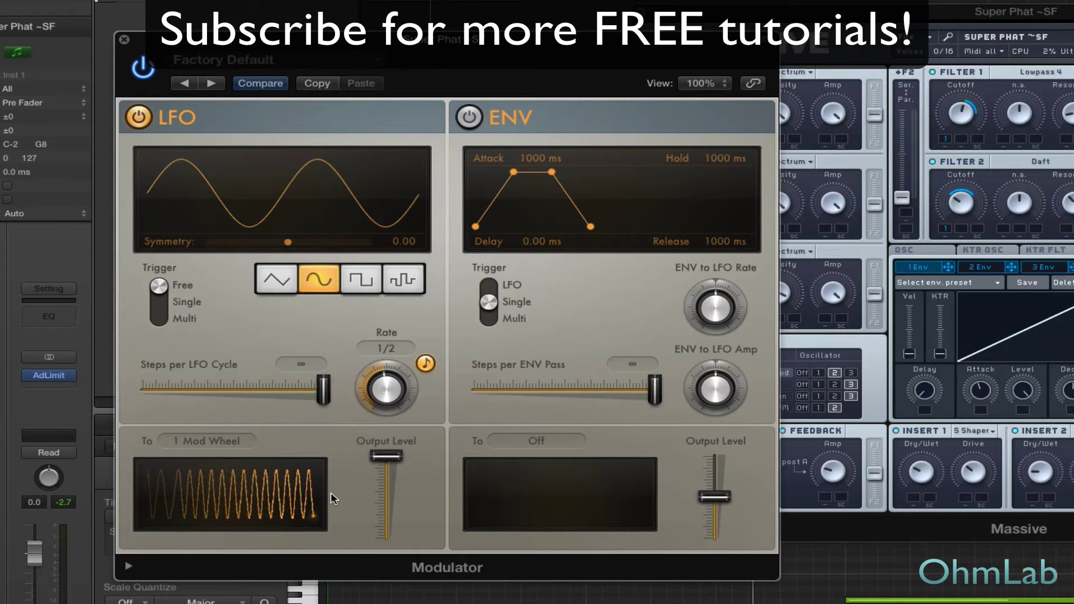
Change the LFO destination from 1 Mod Wheel to controller 3
{"action": "left_click", "coordinate": [239, 440]}
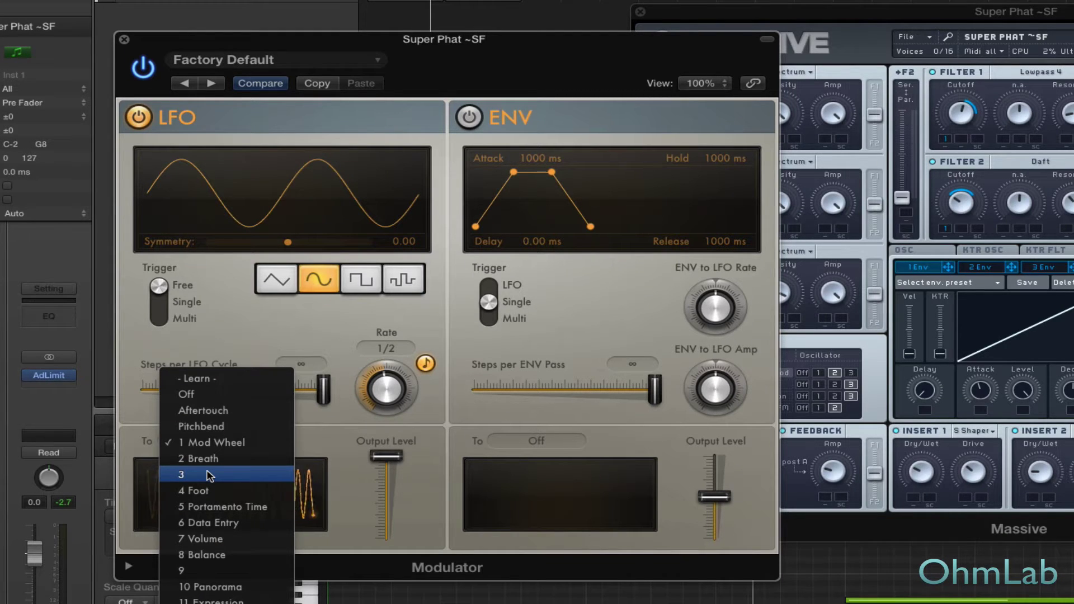
{"action": "left_click", "coordinate": [208, 476]}
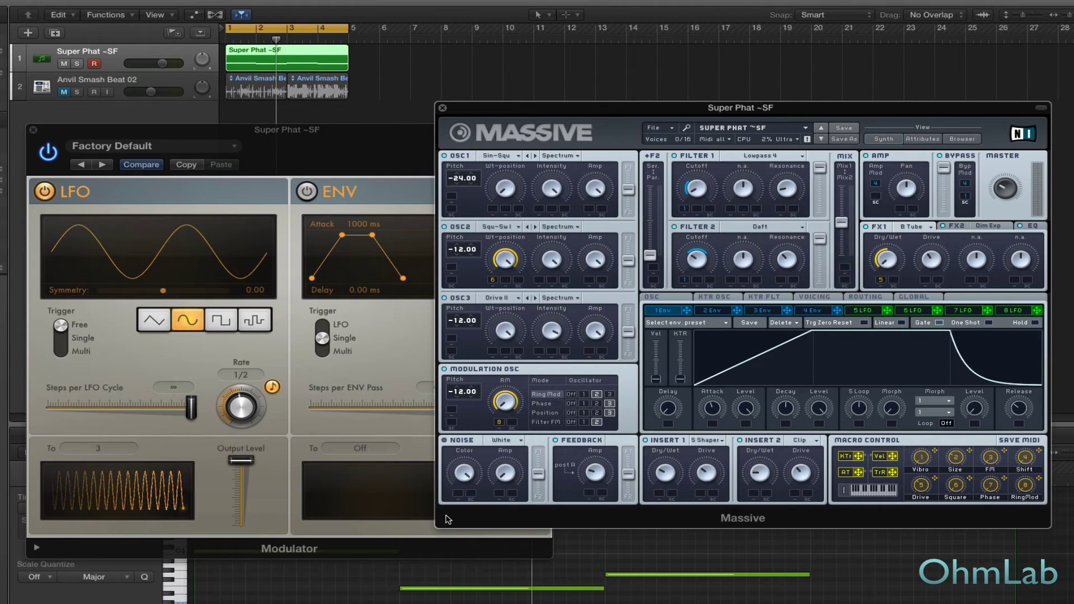
Start playback of the bass and drum loop, then bring the Modulator window in front of Massive
{"action": "key", "text": "space"}
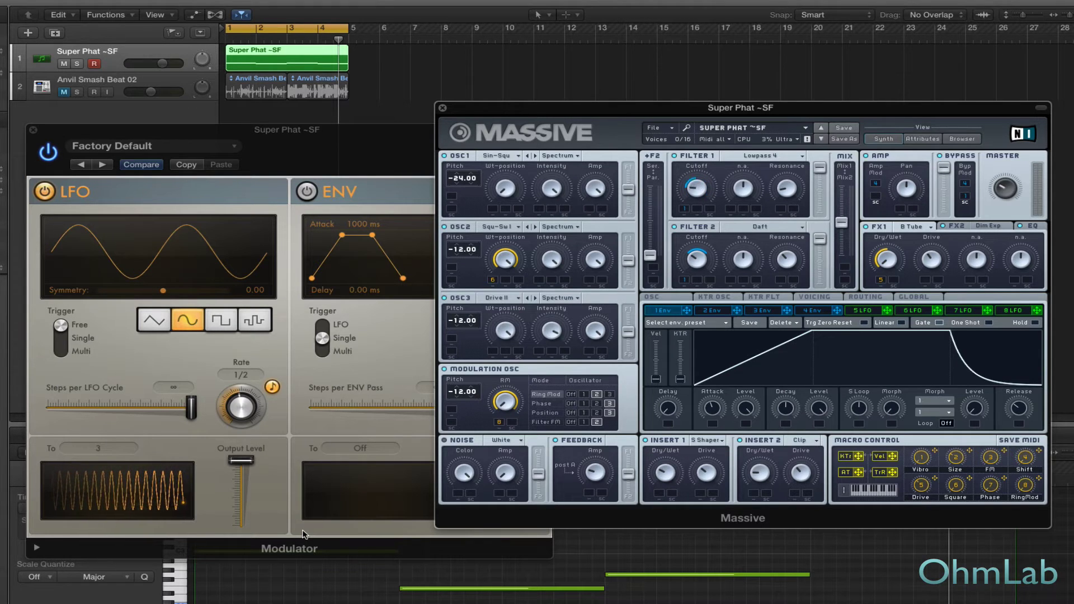
{"action": "left_click", "coordinate": [302, 535]}
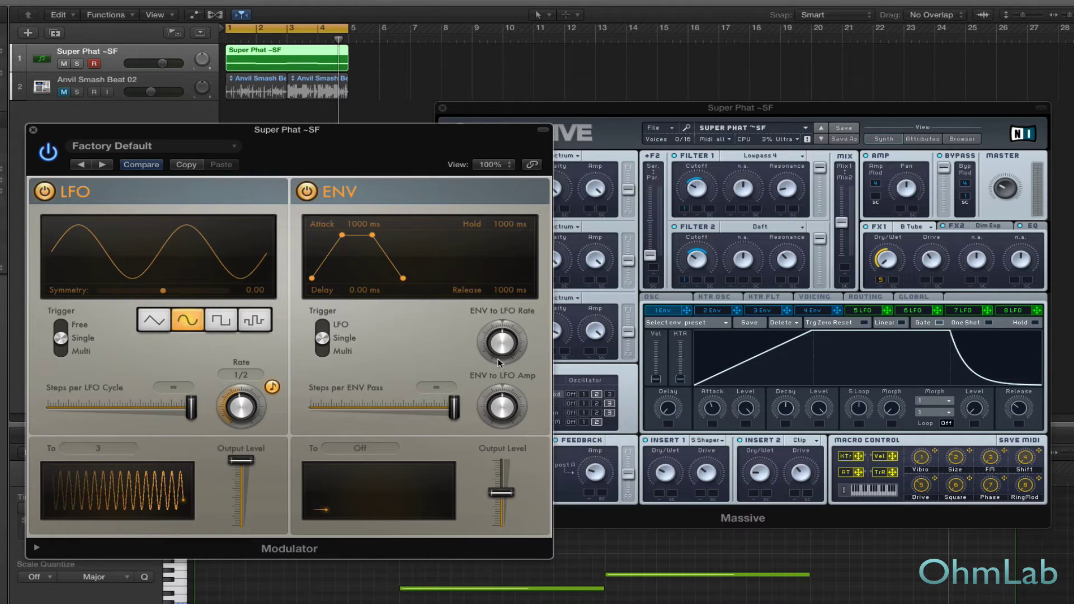
{"action": "mouse_move", "coordinate": [491, 319]}
{"action": "left_click", "coordinate": [633, 129]}
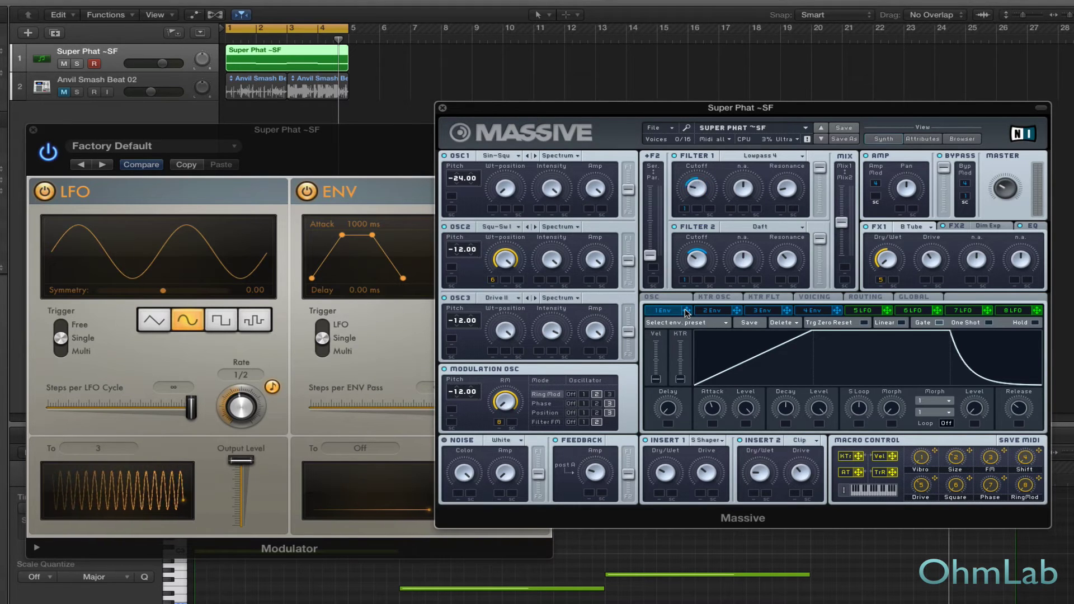
{"action": "left_click", "coordinate": [377, 338]}
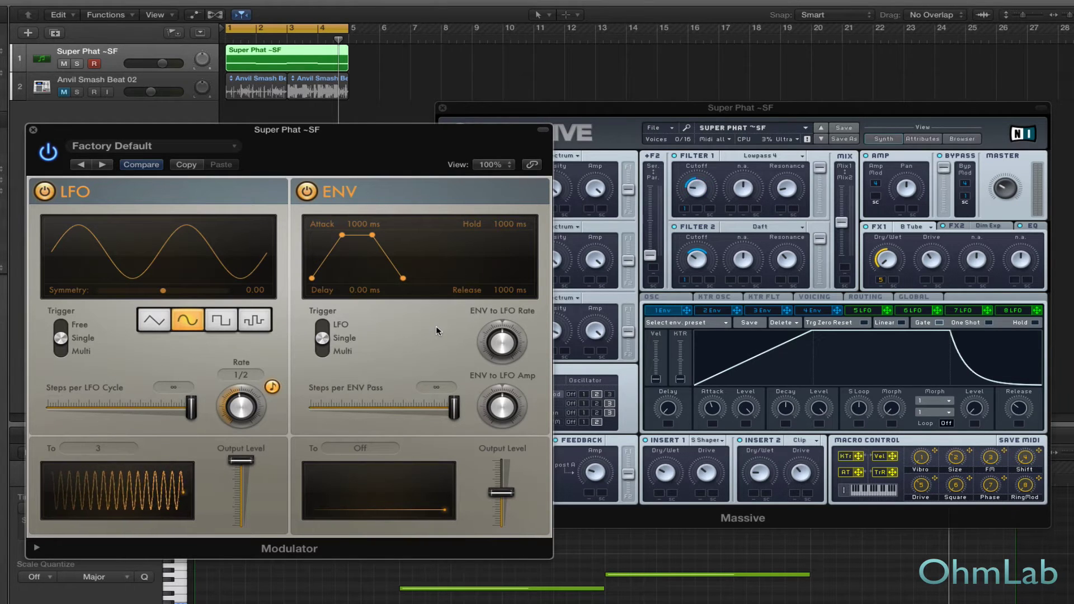
{"action": "key", "text": "space"}
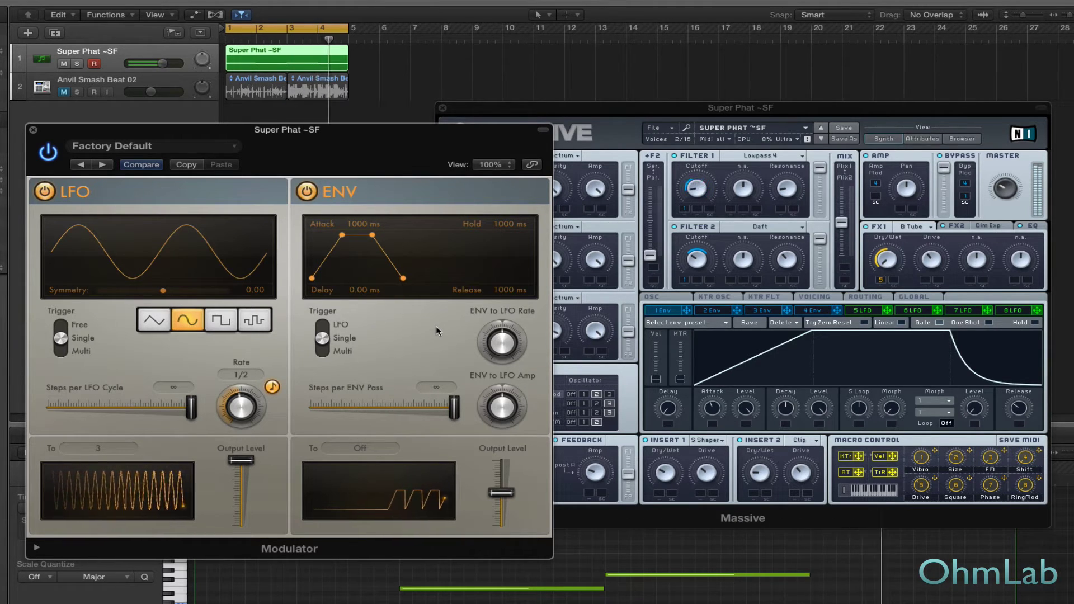
{"action": "key", "text": "space"}
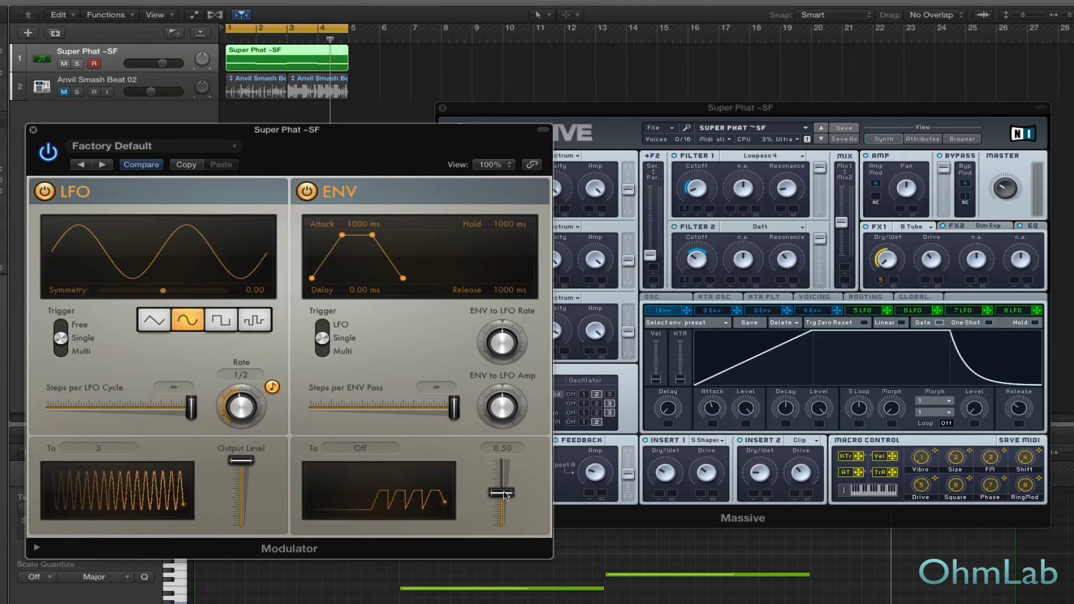
{"action": "left_click_drag", "start_coordinate": [505, 495], "coordinate": [499, 403]}
{"action": "key", "text": "space"}
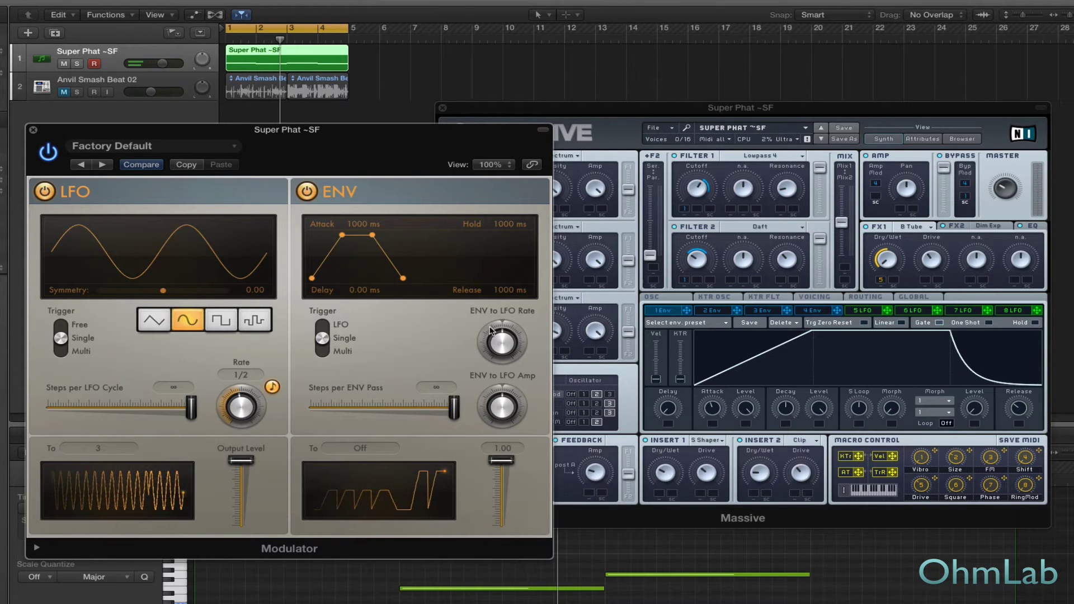
{"action": "left_click_drag", "start_coordinate": [502, 352], "coordinate": [499, 331]}
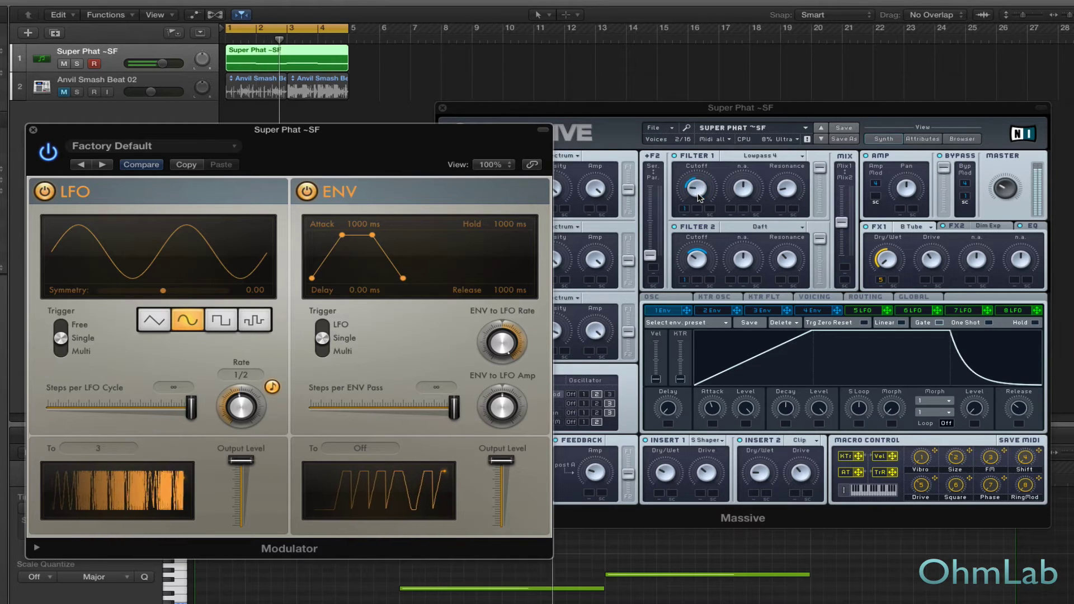
{"action": "mouse_move", "coordinate": [469, 395]}
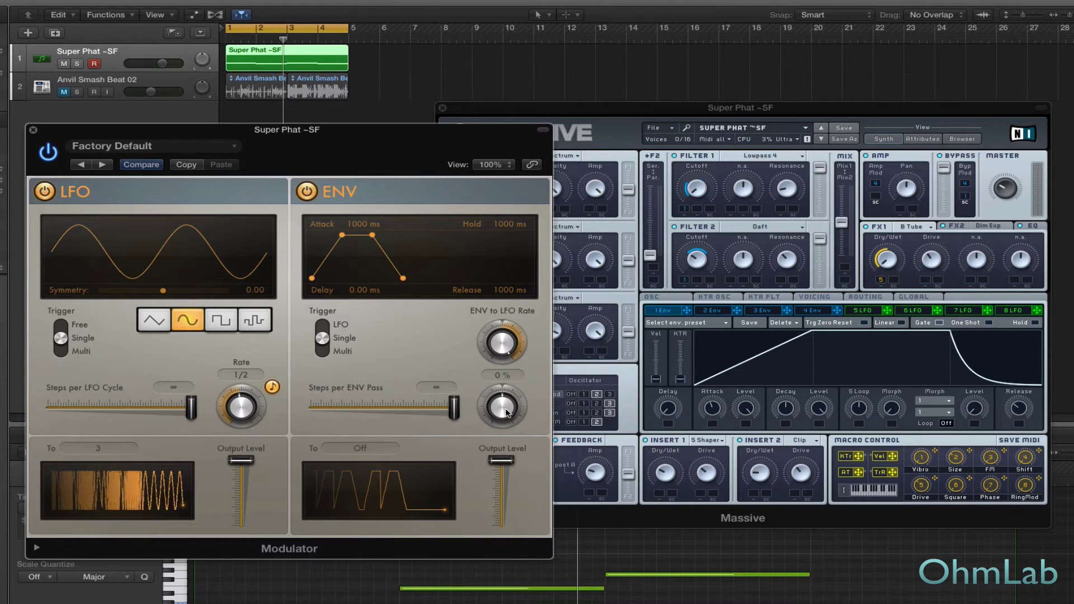
{"action": "mouse_move", "coordinate": [471, 374]}
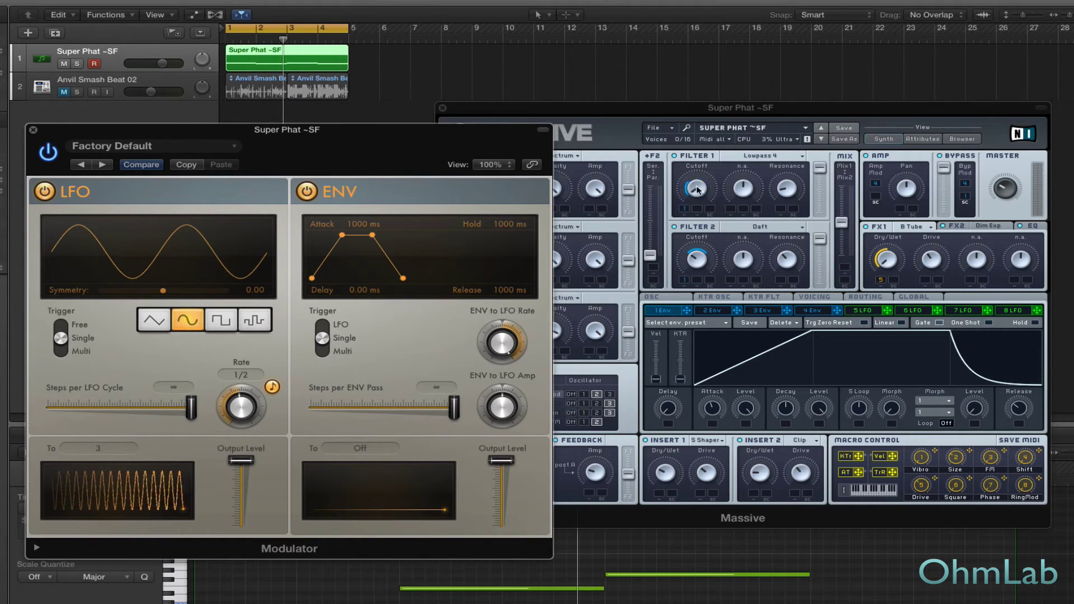
{"action": "mouse_move", "coordinate": [502, 404]}
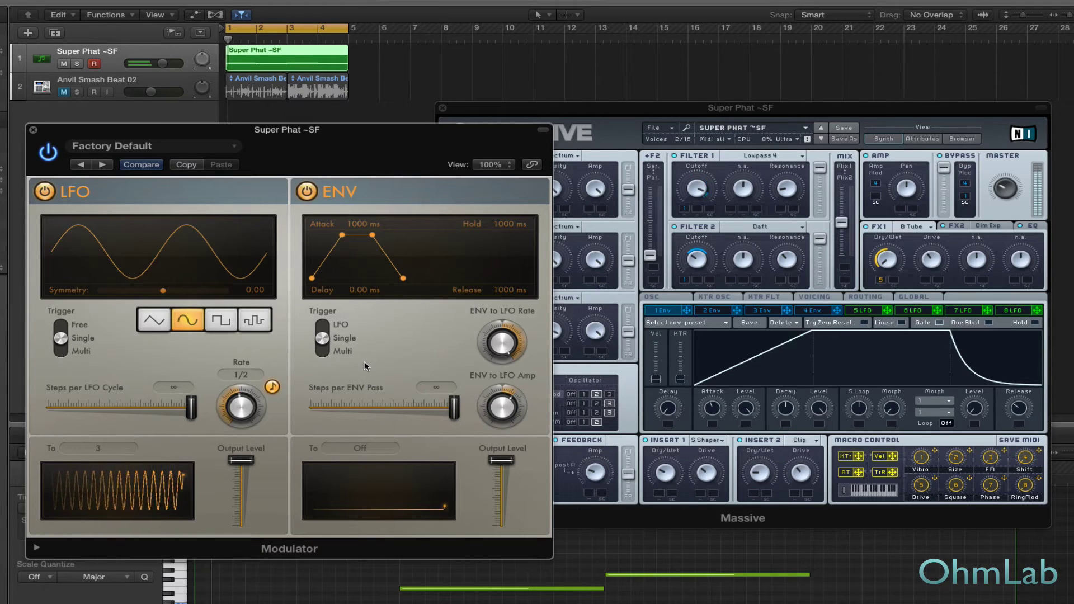
{"action": "key", "text": "space"}
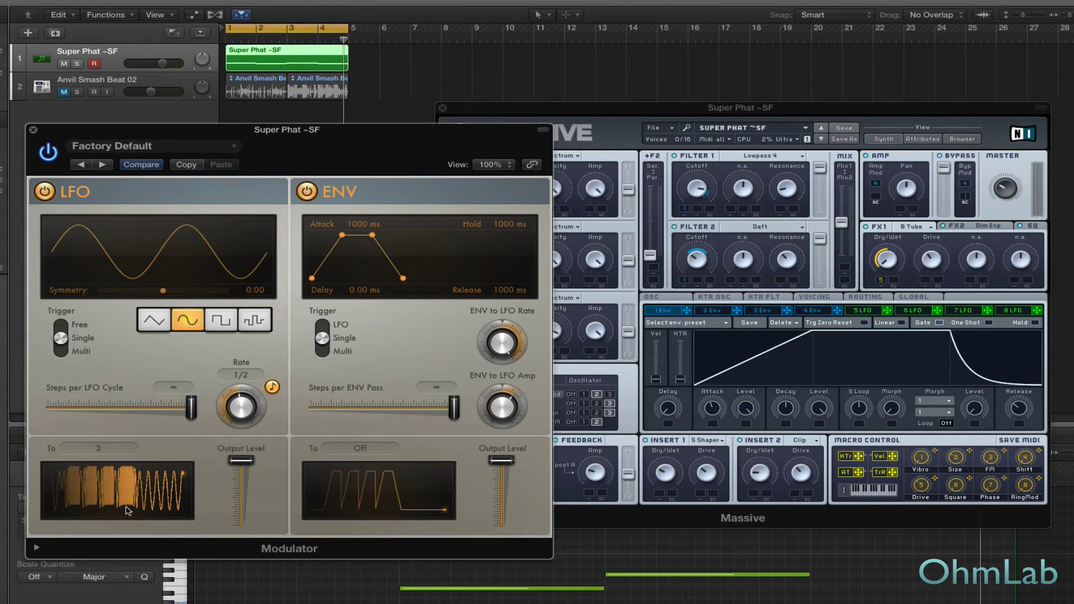
{"action": "mouse_move", "coordinate": [501, 389]}
{"action": "mouse_move", "coordinate": [475, 442]}
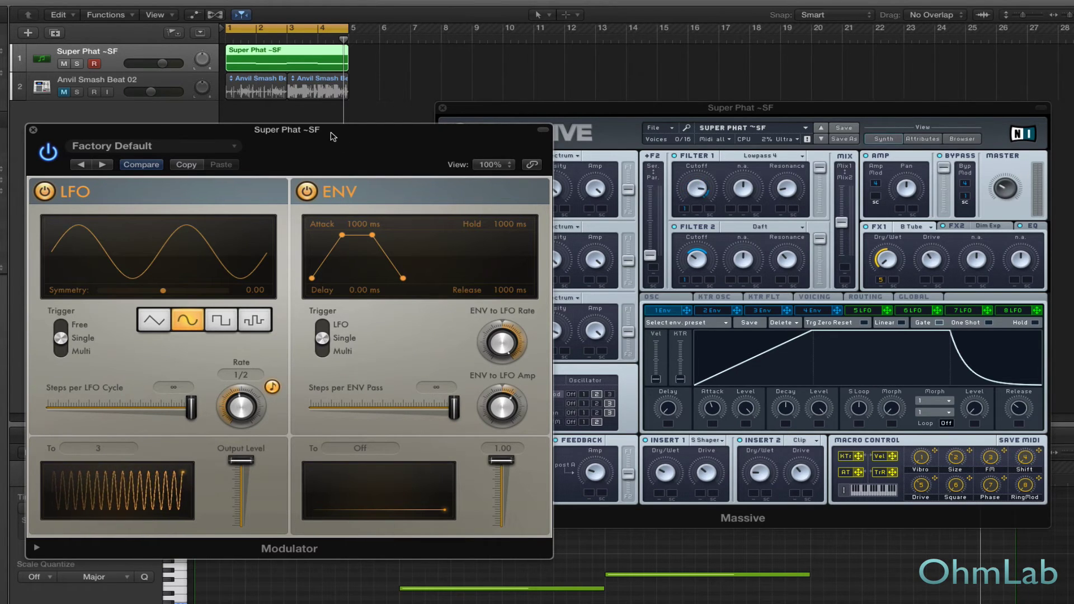
Move the Modulator window aside and try extreme envelope attack, hold and release times
{"action": "left_click_drag", "start_coordinate": [332, 134], "coordinate": [523, 138]}
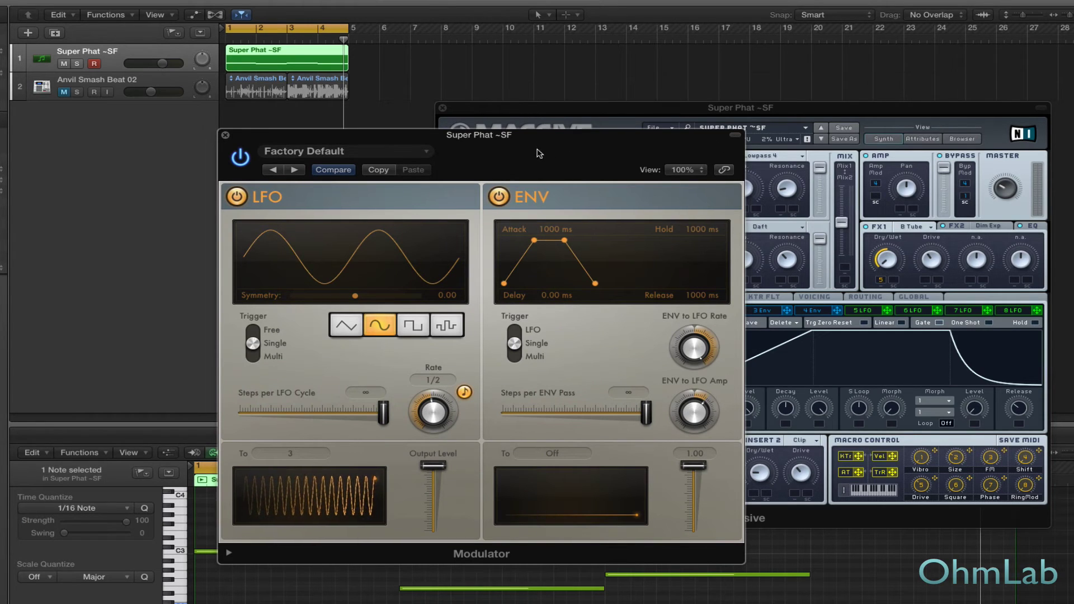
{"action": "left_click_drag", "start_coordinate": [510, 138], "coordinate": [488, 143]}
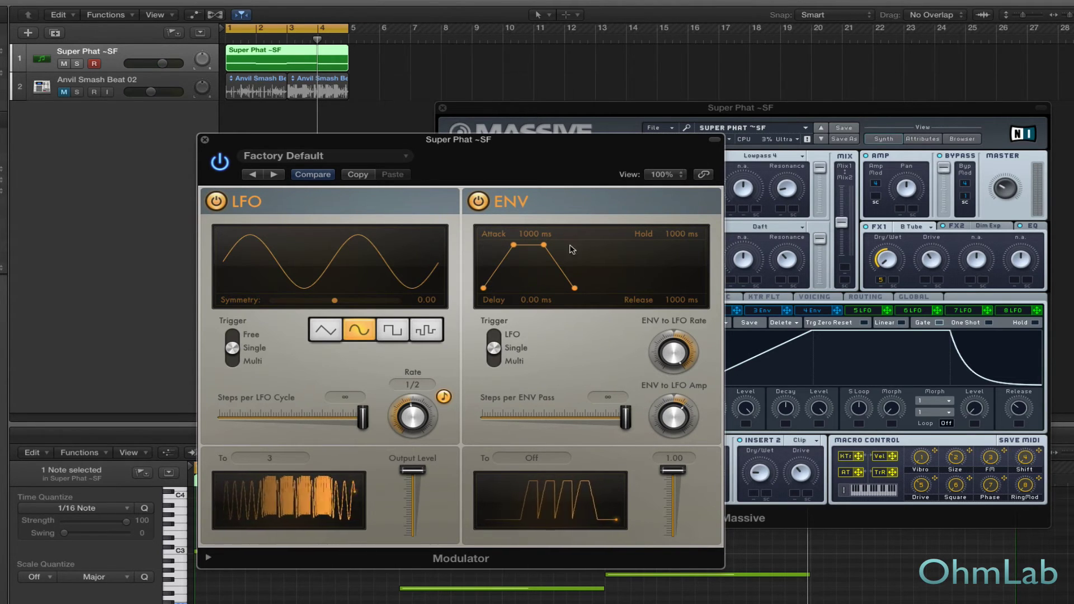
{"action": "left_click_drag", "start_coordinate": [514, 248], "coordinate": [497, 248]}
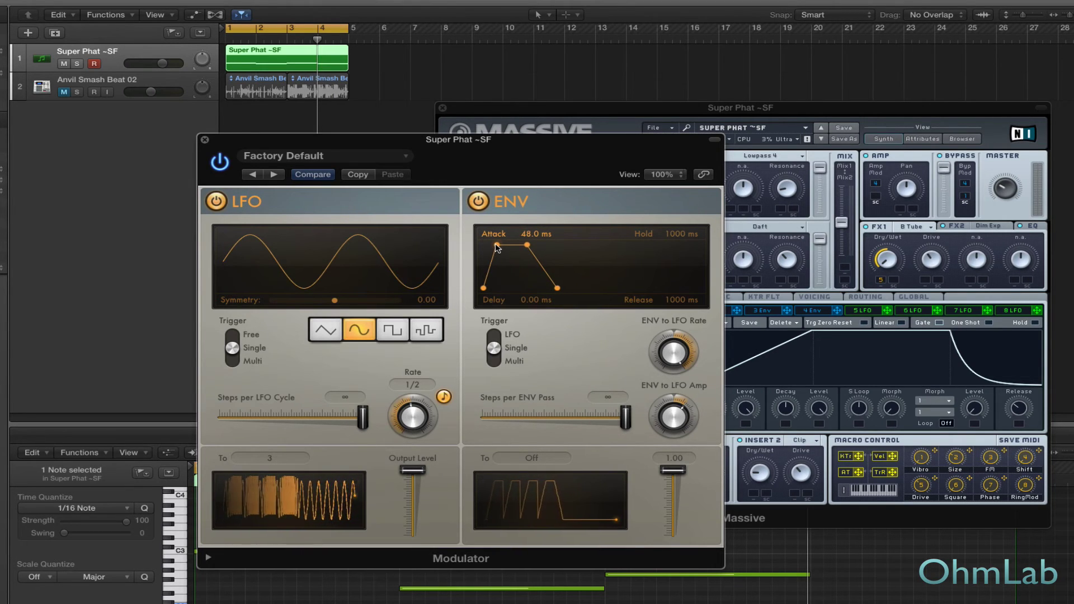
{"action": "left_click_drag", "start_coordinate": [564, 291], "coordinate": [604, 292]}
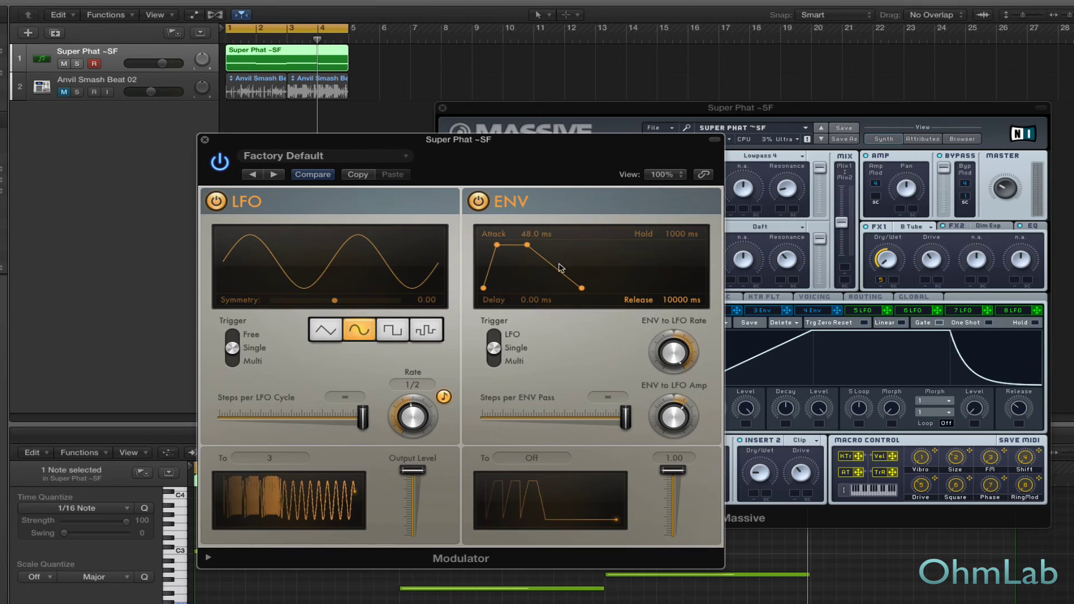
{"action": "left_click_drag", "start_coordinate": [527, 250], "coordinate": [520, 248]}
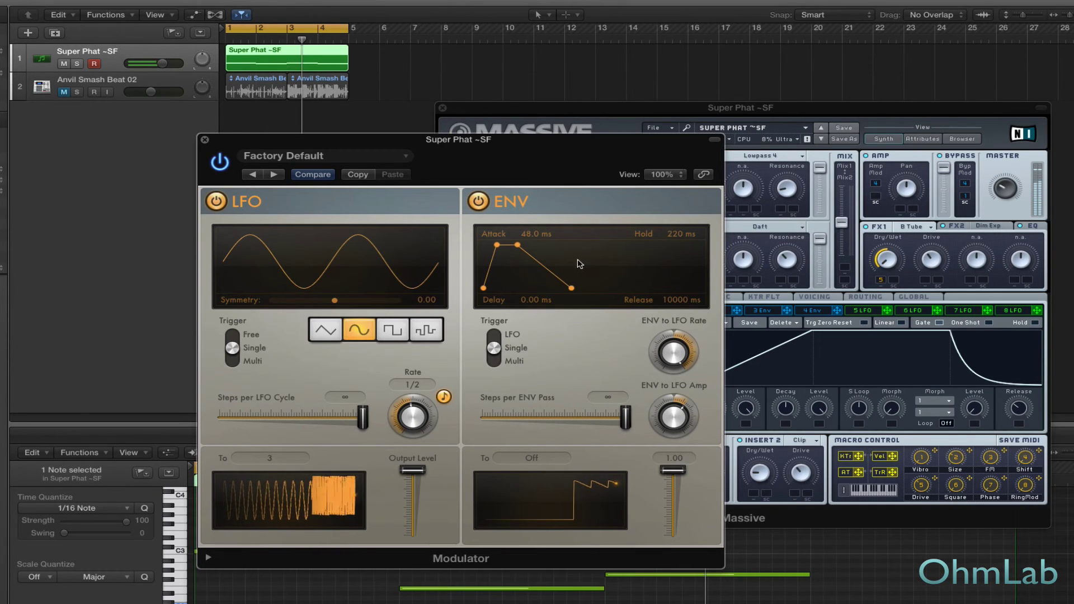
{"action": "left_click_drag", "start_coordinate": [497, 246], "coordinate": [554, 250]}
{"action": "left_click_drag", "start_coordinate": [614, 290], "coordinate": [577, 293]}
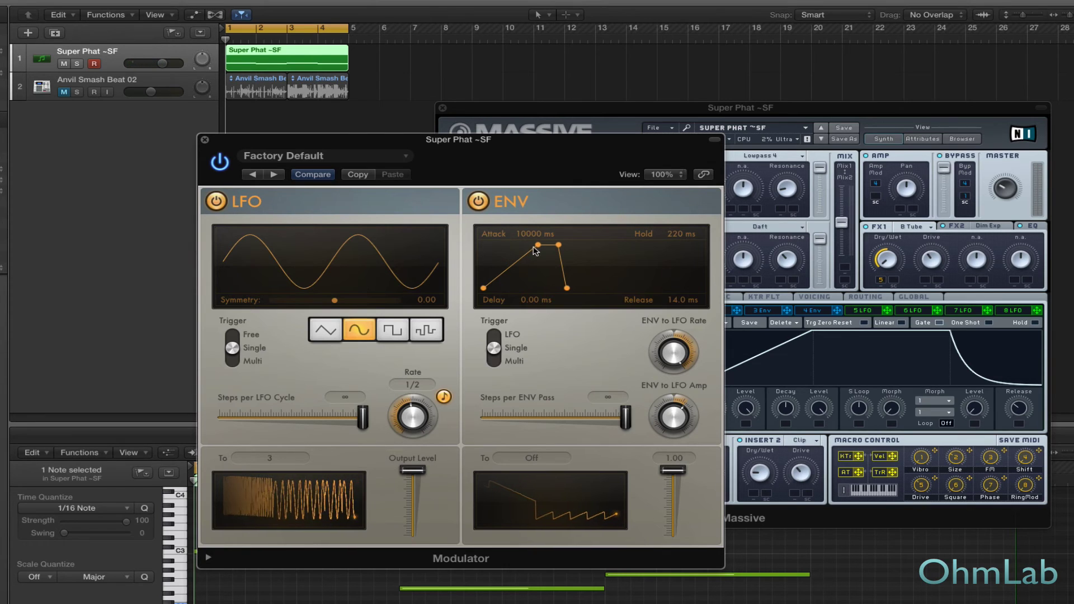
{"action": "left_click_drag", "start_coordinate": [536, 250], "coordinate": [514, 249]}
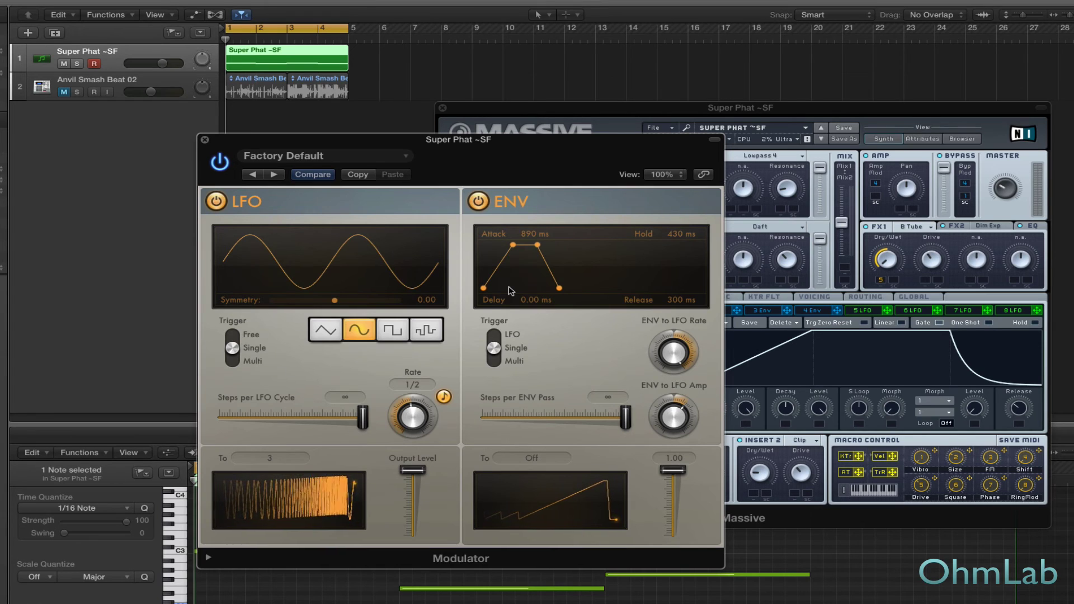
Audition the bass and settle the envelope at about 1000 ms attack, hold and release
{"action": "key", "text": "space"}
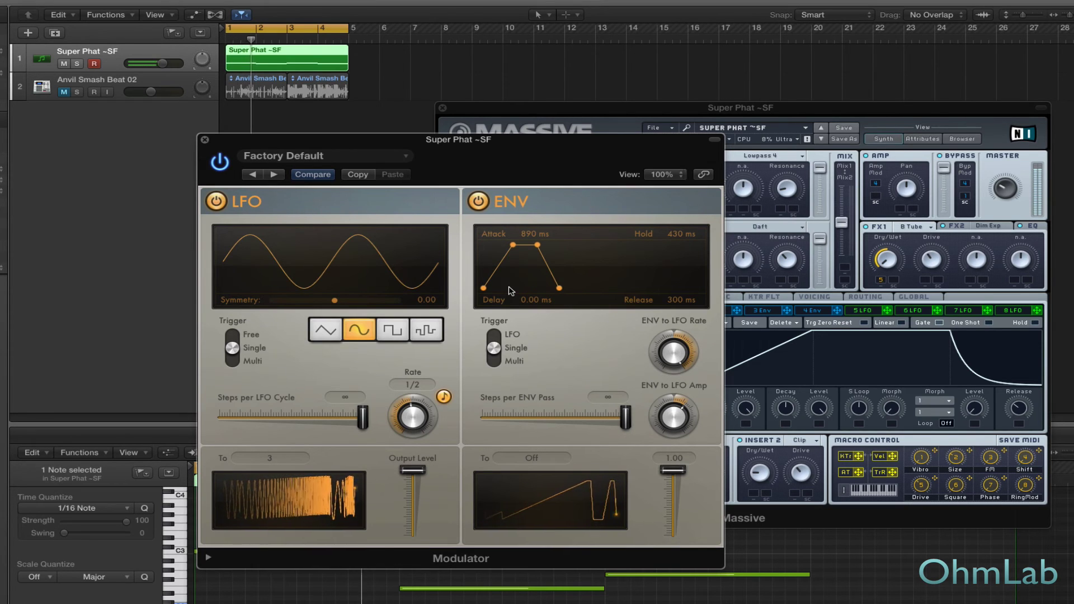
{"action": "left_click_drag", "start_coordinate": [513, 247], "coordinate": [542, 247]}
{"action": "left_click_drag", "start_coordinate": [562, 288], "coordinate": [571, 290]}
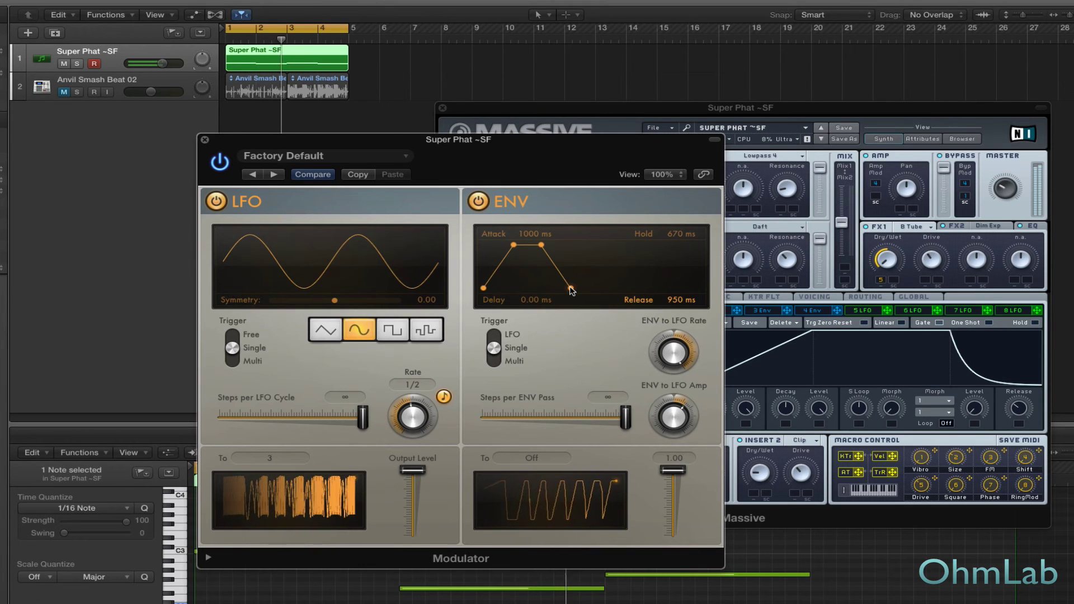
{"action": "left_click_drag", "start_coordinate": [572, 290], "coordinate": [572, 290]}
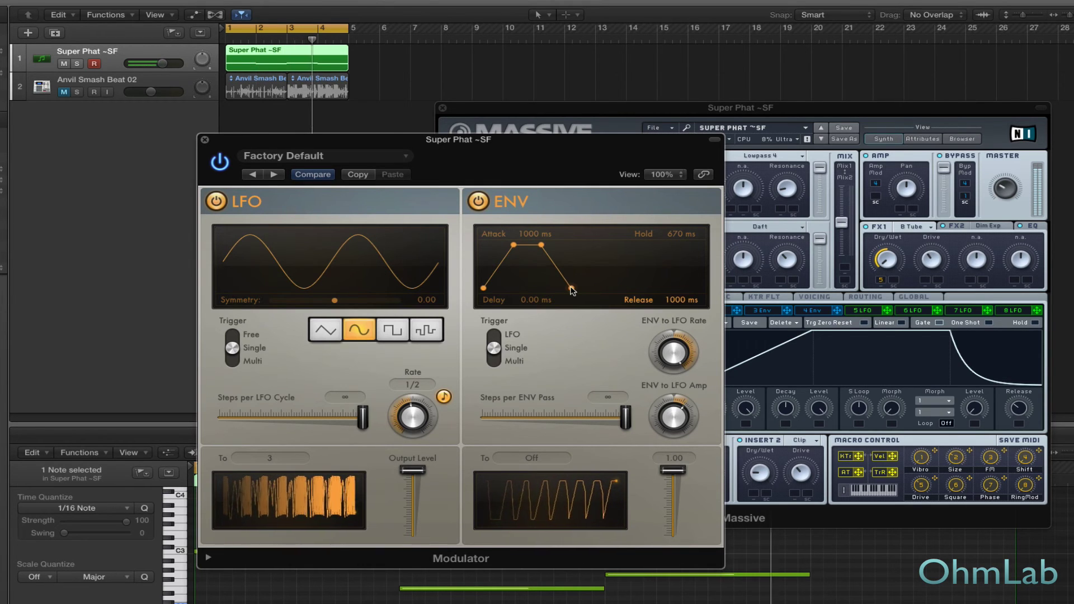
{"action": "left_click_drag", "start_coordinate": [541, 245], "coordinate": [546, 248]}
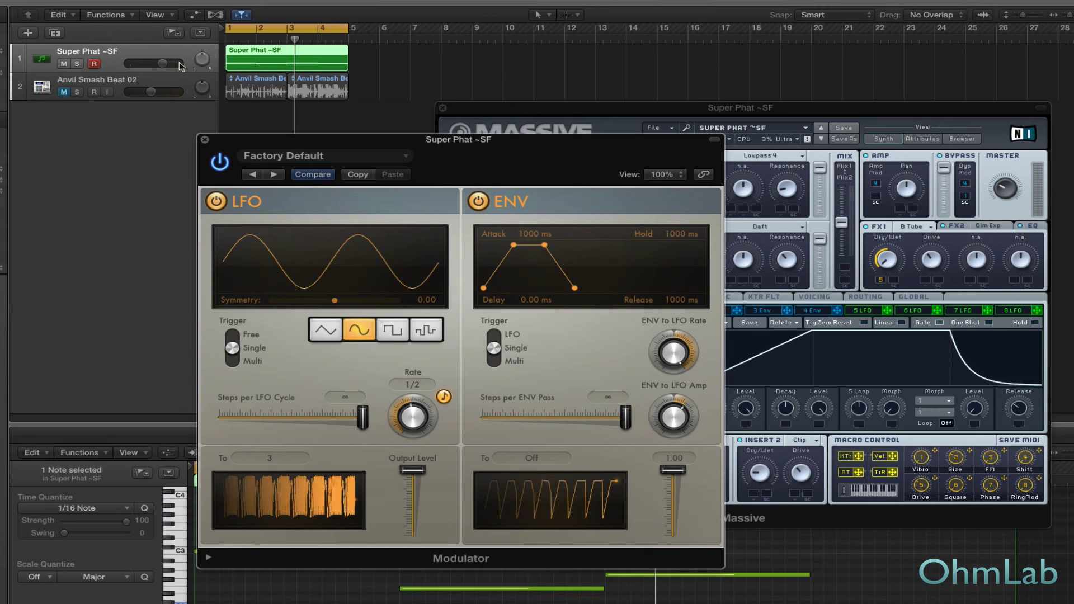
Select the Anvil Smash Beat 02 track, unmute it and lower its fader to -9.2 dB
{"action": "left_click", "coordinate": [178, 82]}
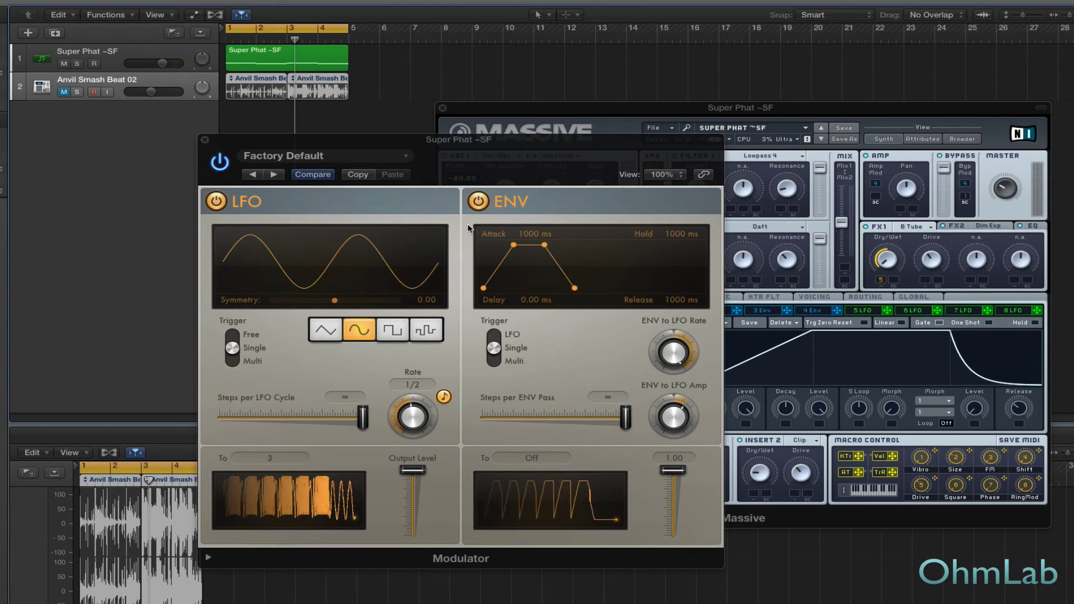
{"action": "left_click", "coordinate": [64, 92]}
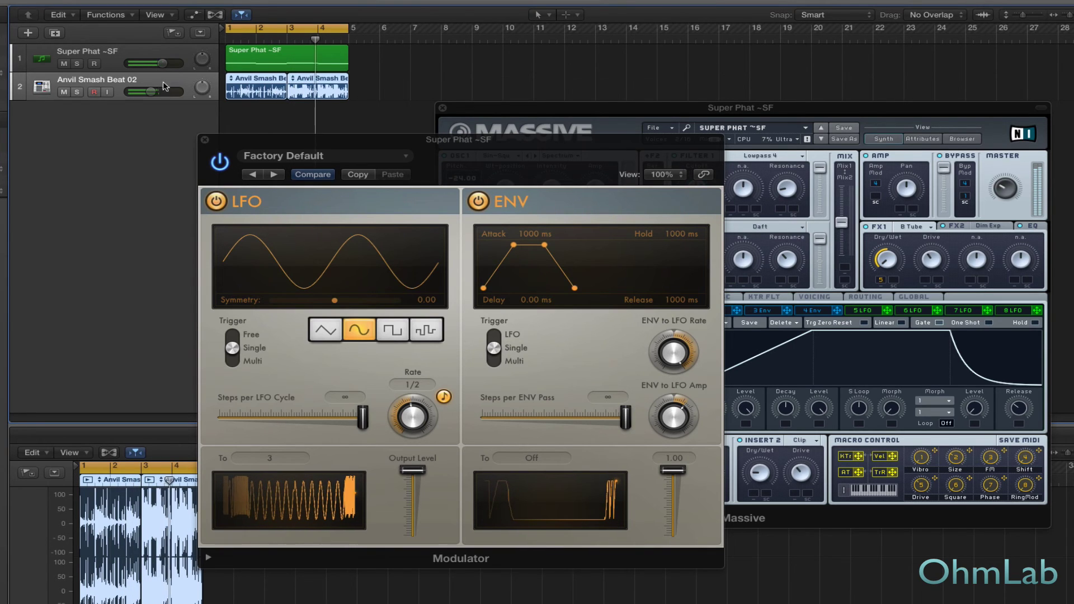
{"action": "left_click_drag", "start_coordinate": [164, 86], "coordinate": [162, 87]}
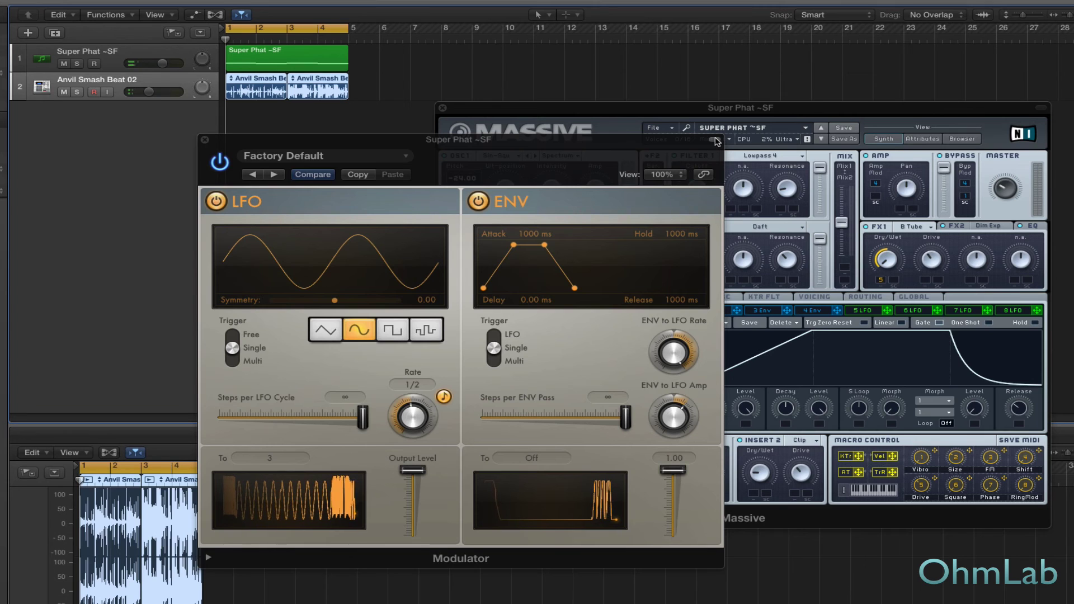
Hide the Modulator's header, move it left clear of Massive, and play the bass with the drums
{"action": "left_click", "coordinate": [716, 140]}
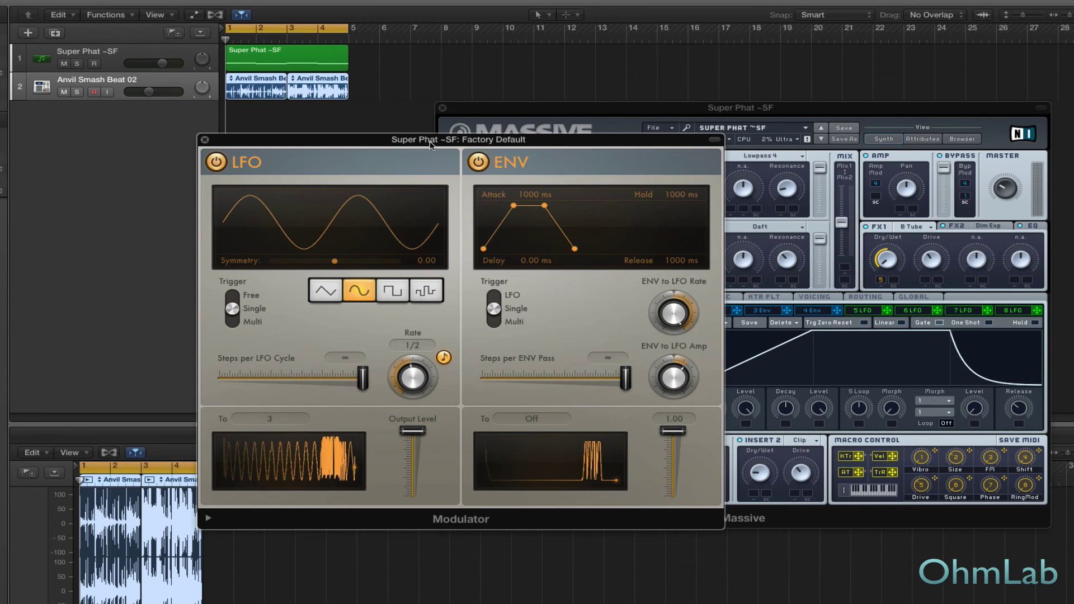
{"action": "left_click_drag", "start_coordinate": [431, 145], "coordinate": [461, 188]}
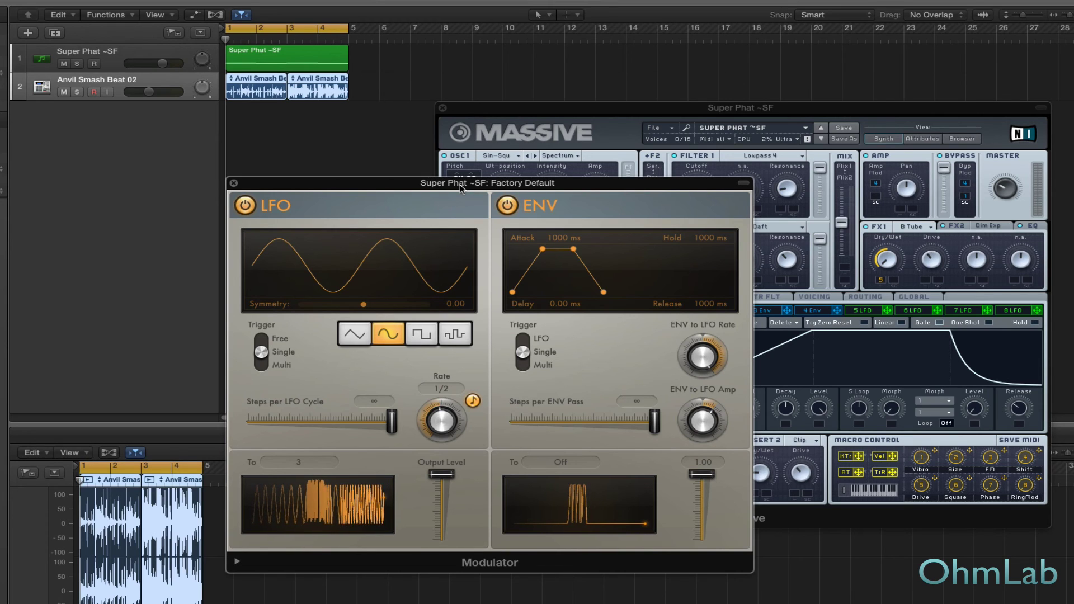
{"action": "key", "text": "space"}
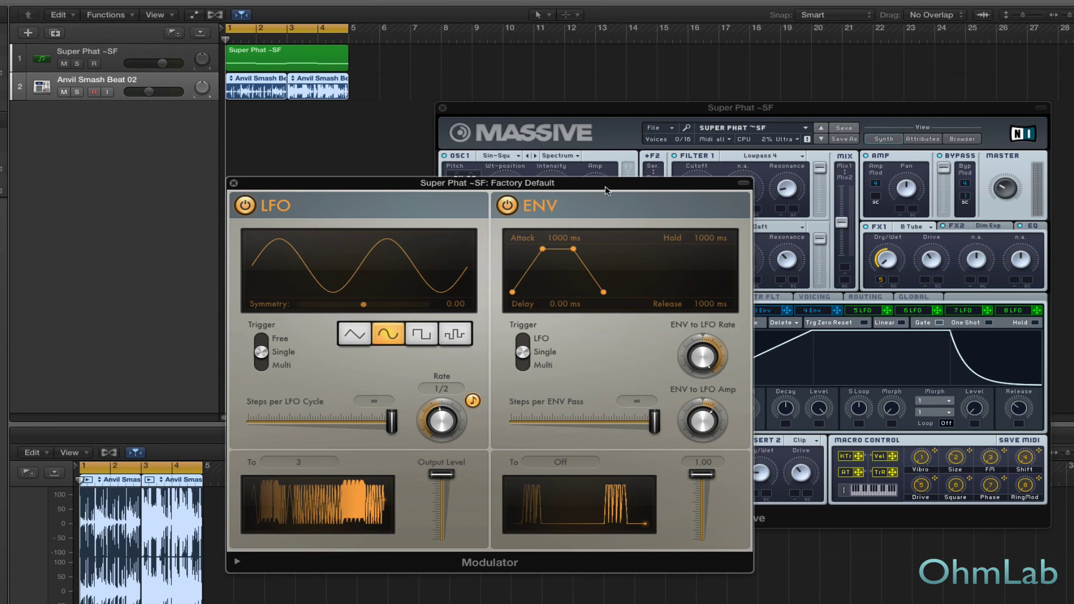
{"action": "left_click_drag", "start_coordinate": [431, 382], "coordinate": [271, 396]}
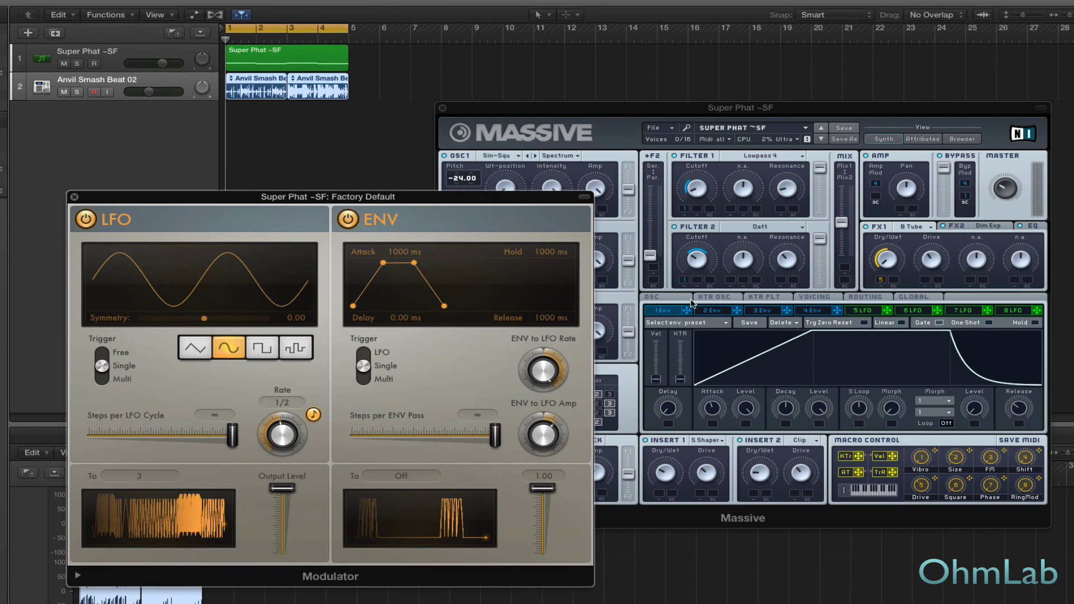